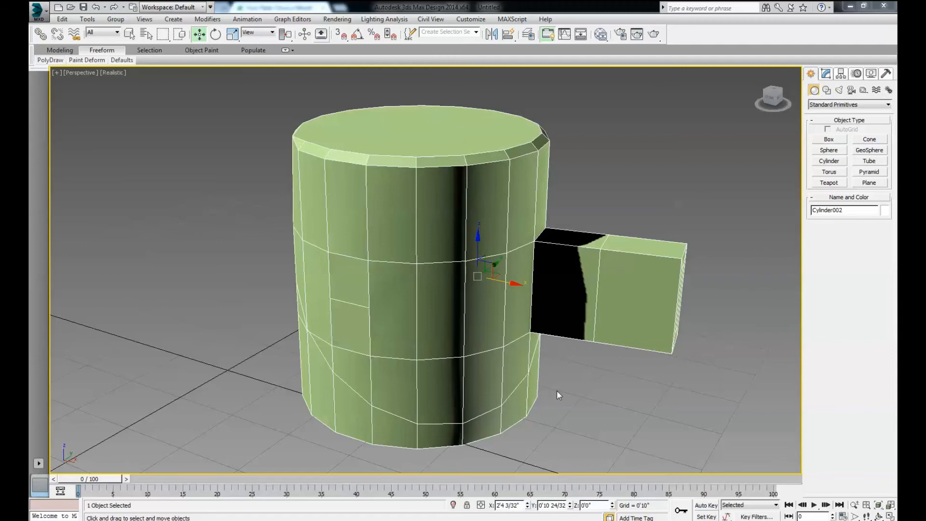
middle_click_drag(560, 392, 602, 364, "alt")
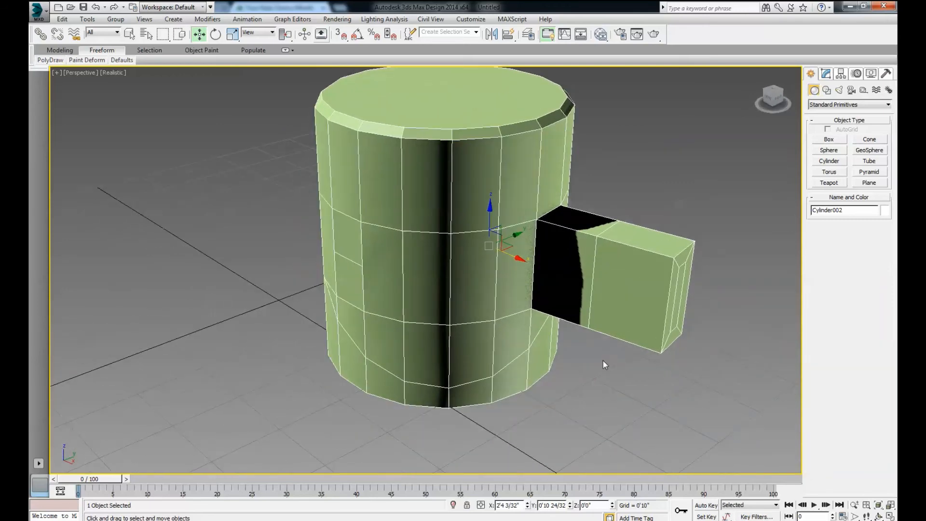
middle_click_drag(625, 200, 626, 206)
left_click(626, 206)
left_click(488, 221)
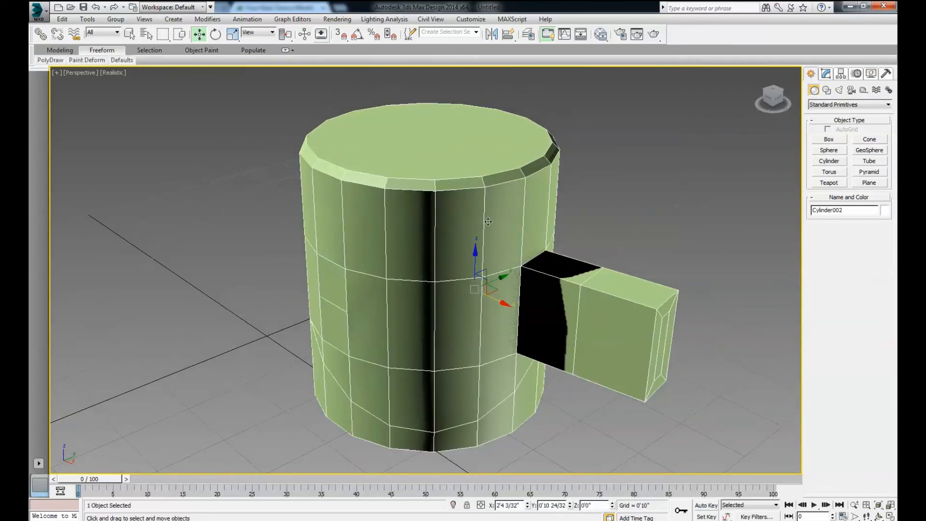
middle_click_drag(593, 251, 659, 210, "alt")
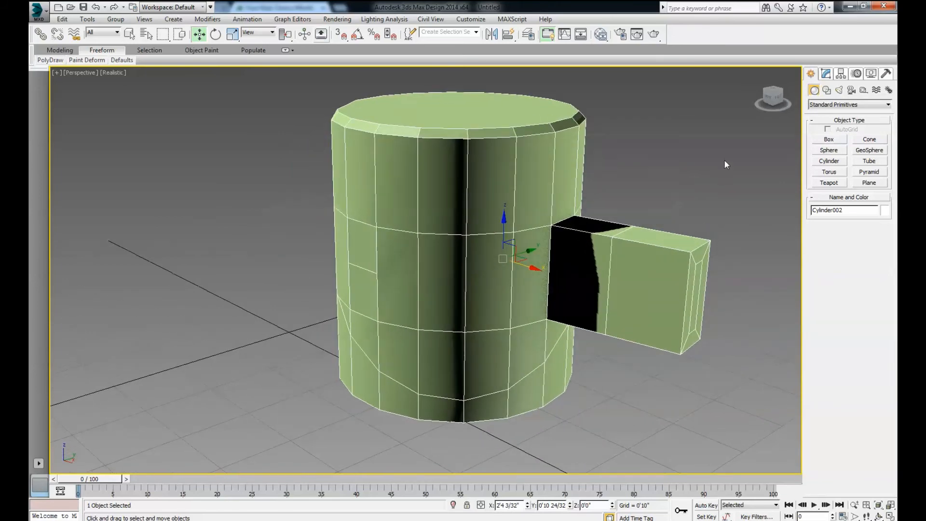
Add a TurboSmooth modifier above Edit Poly on the selected cylinder object with the boxy extension
left_click(826, 74)
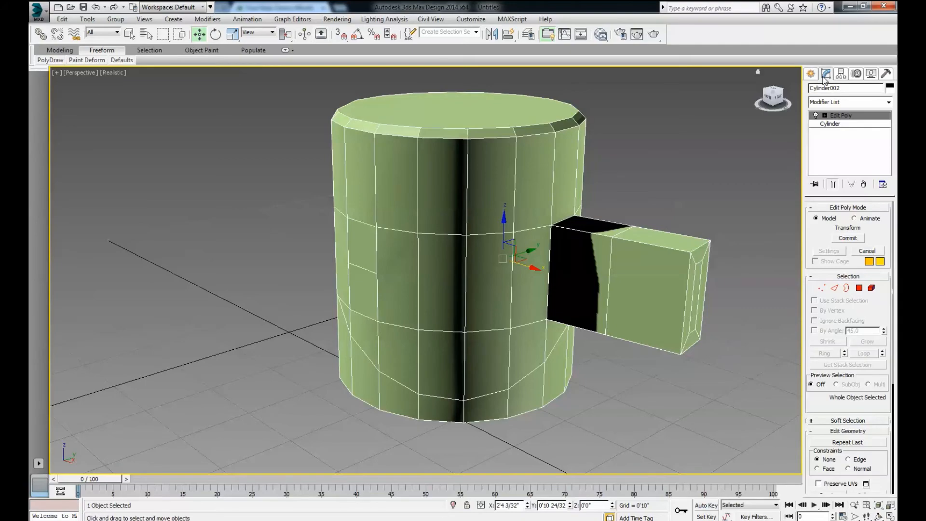
middle_click_drag(716, 177, 648, 177, "alt")
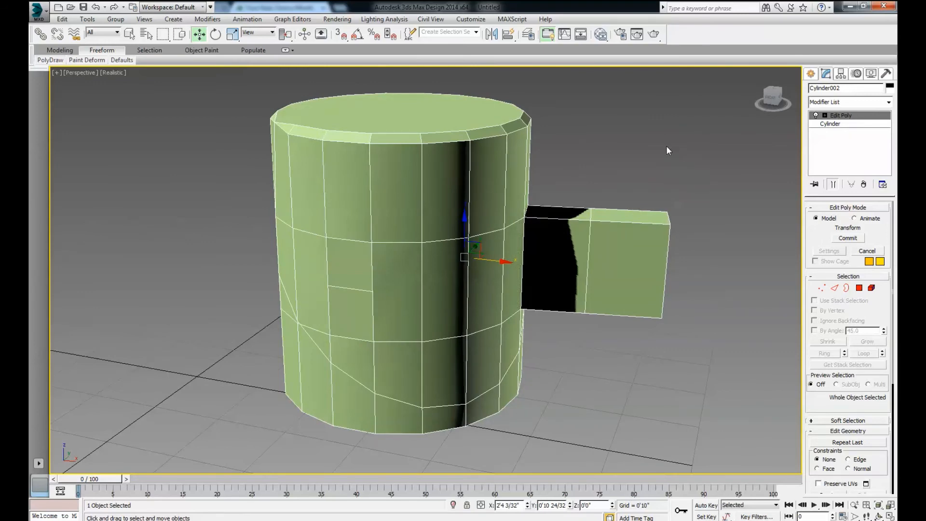
left_click(888, 103)
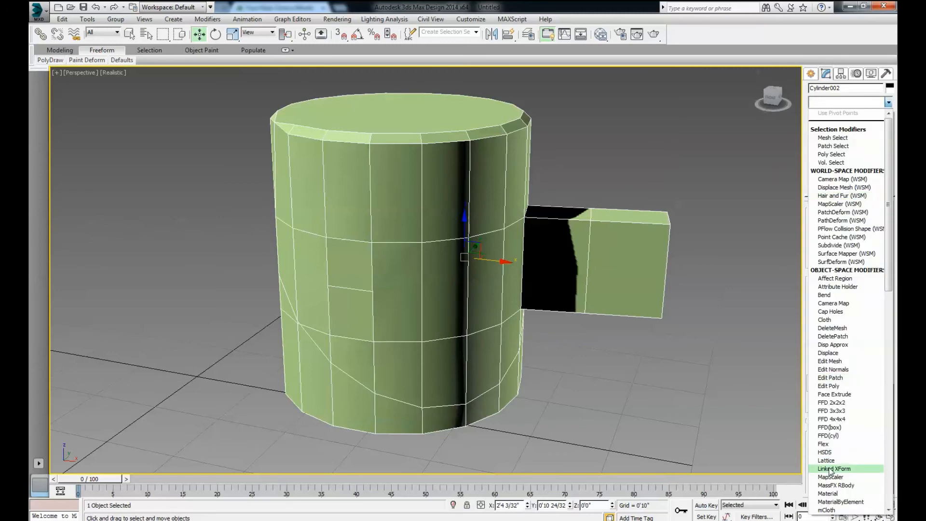
left_click(628, 8)
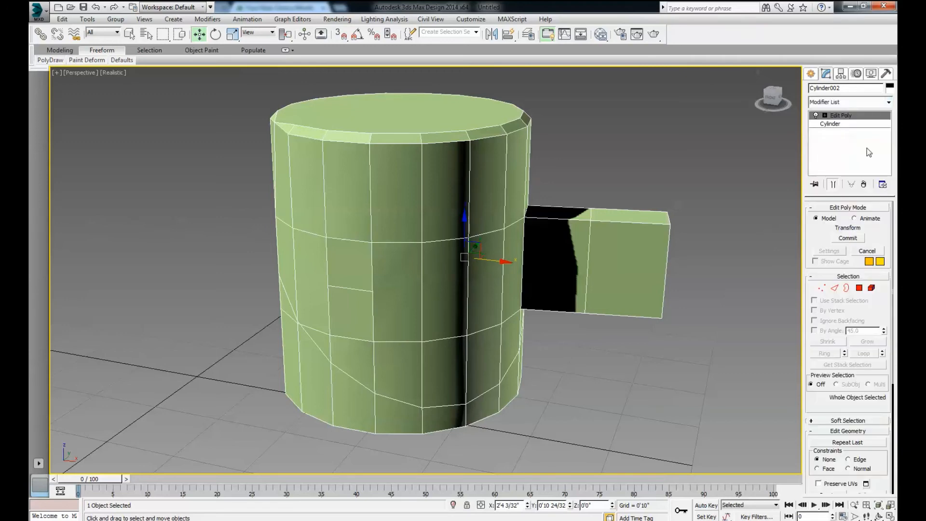
left_click(888, 102)
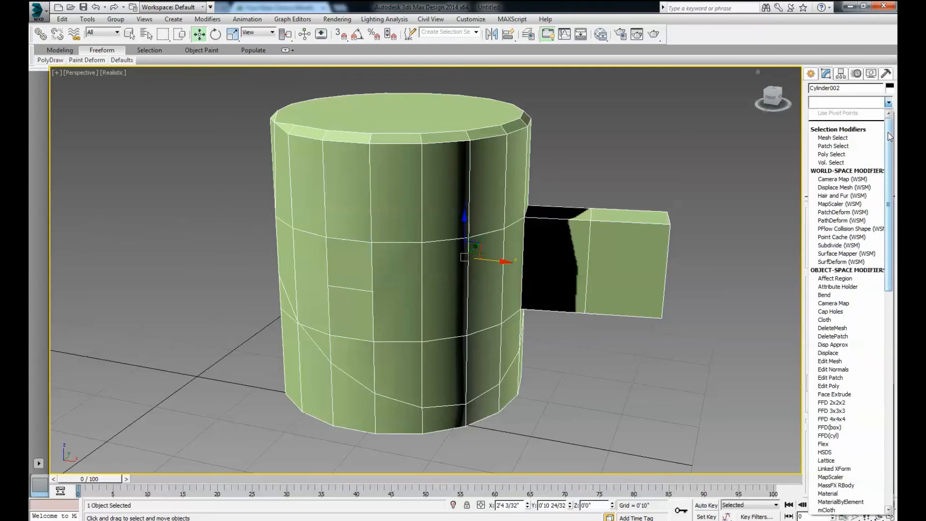
left_click_drag(889, 137, 889, 352)
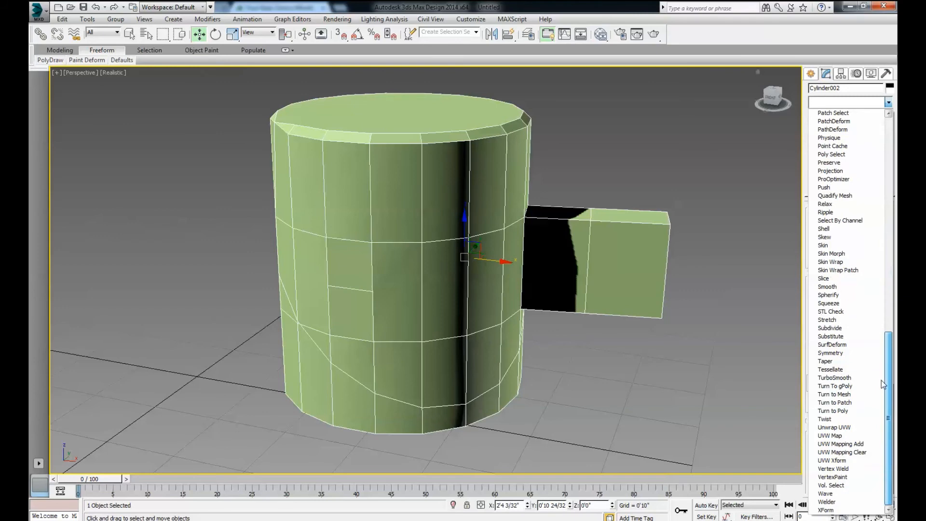
left_click(834, 378)
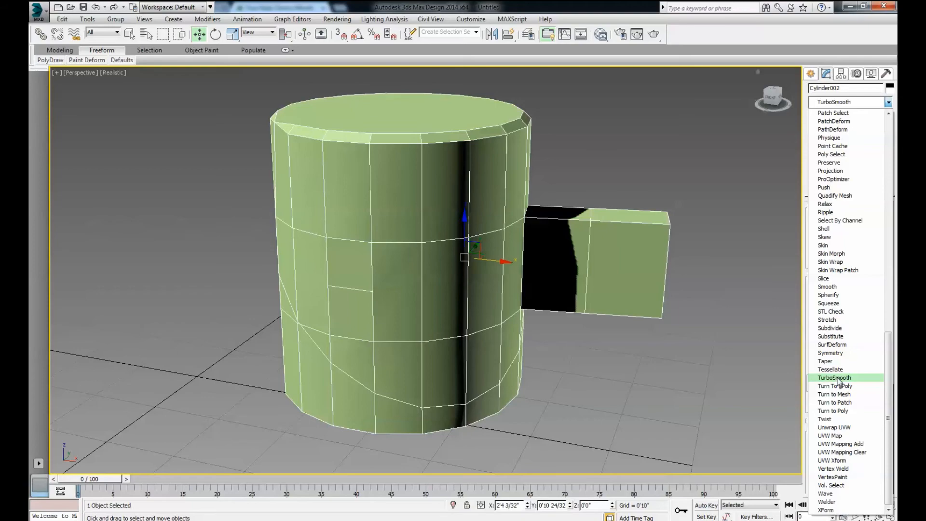
mouse_move(543, 374)
middle_mouse_down("alt")
mouse_move(551, 400)
mouse_move(532, 394)
mouse_move(554, 369)
mouse_move(644, 317)
mouse_move(528, 371)
mouse_move(526, 381)
middle_mouse_up("alt")
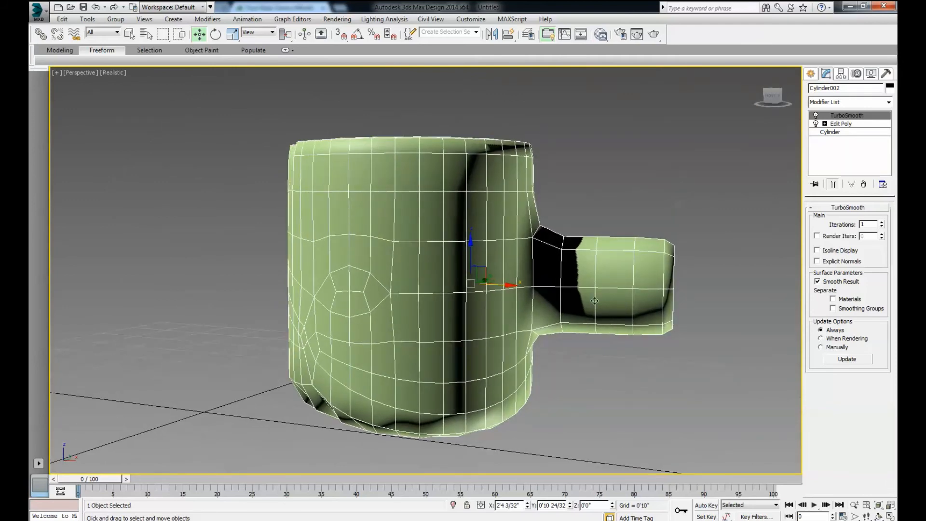
Raise the TurboSmooth iterations to 7 to make the cylinder object's mesh much denser
right_click(654, 288)
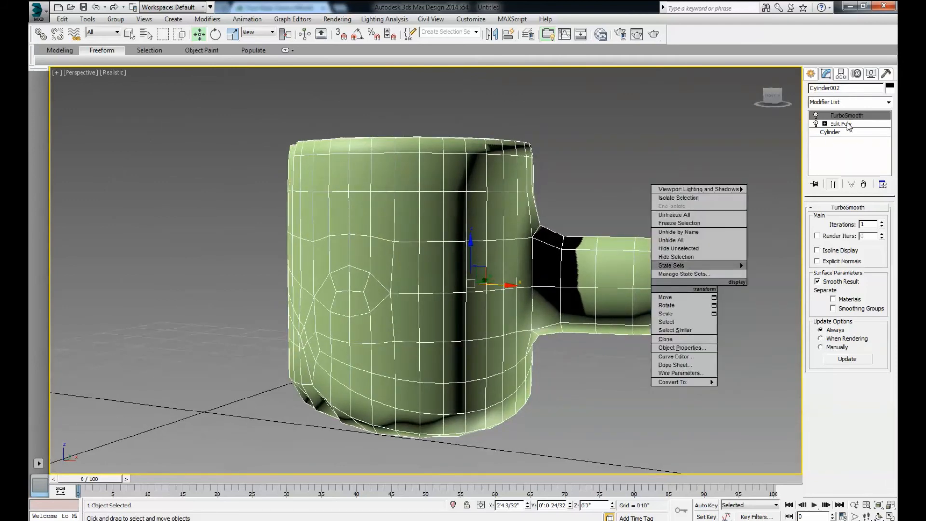
left_click(875, 224)
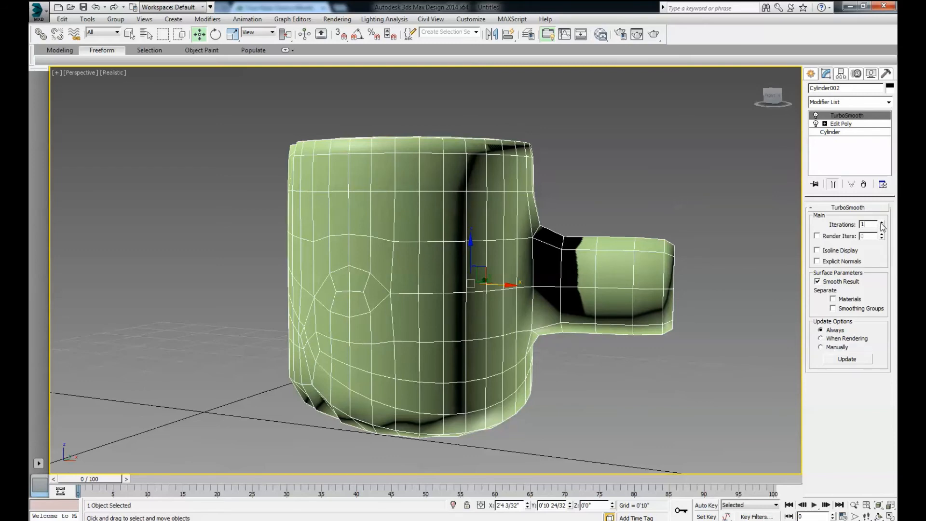
left_click(881, 223)
left_click(882, 223)
left_click(881, 222)
left_click(882, 223)
left_click(881, 222)
left_click(881, 223)
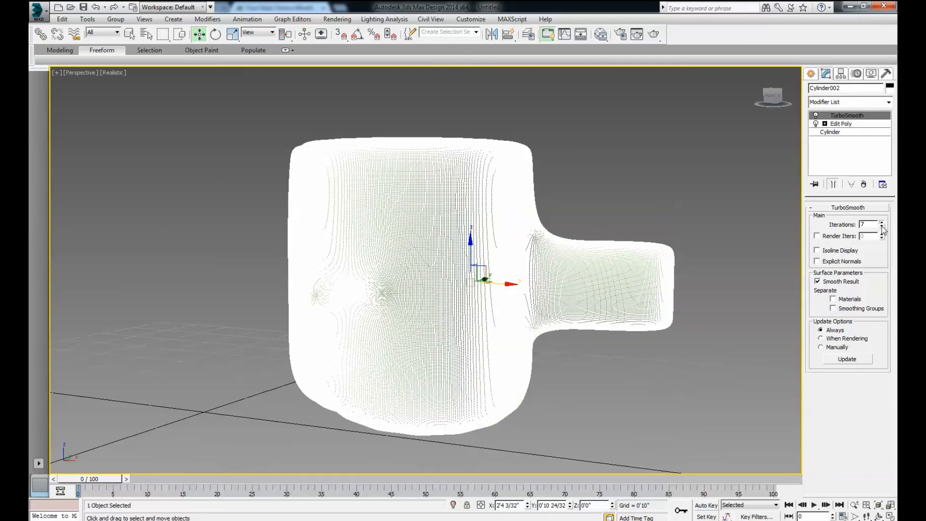
Lower the TurboSmooth iterations to 2 and inspect the smoothed cylinder from above
left_click(882, 227)
left_click(881, 226)
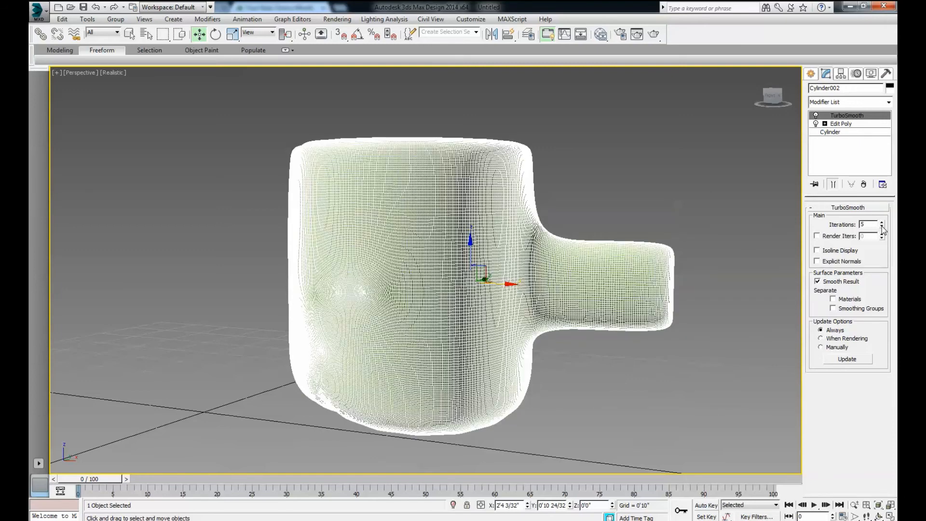
left_click(882, 227)
left_click(882, 227)
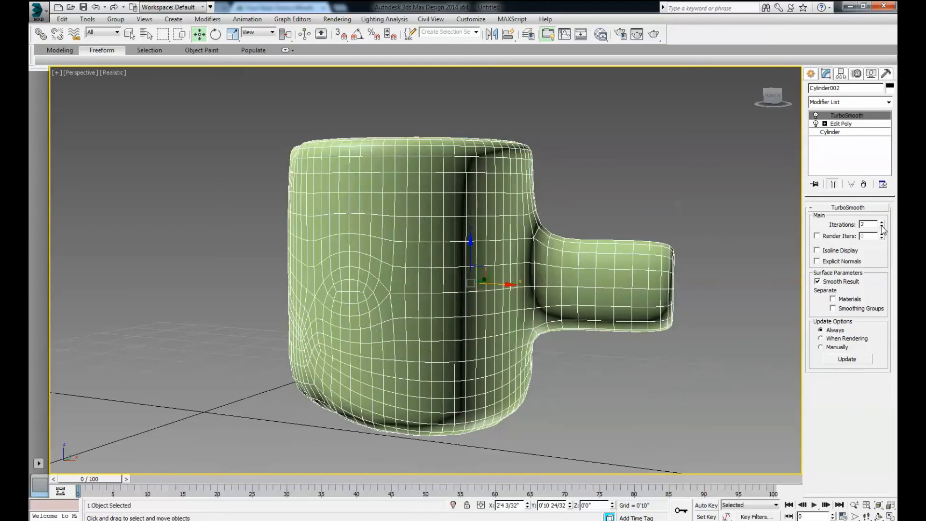
middle_click_drag(641, 337, 495, 398, "alt")
middle_click_drag(584, 320, 577, 384, "alt")
Add a Displace modifier above TurboSmooth on the cylinder object and try a slightly negative strength of about -0'0 6/32"
left_click(888, 102)
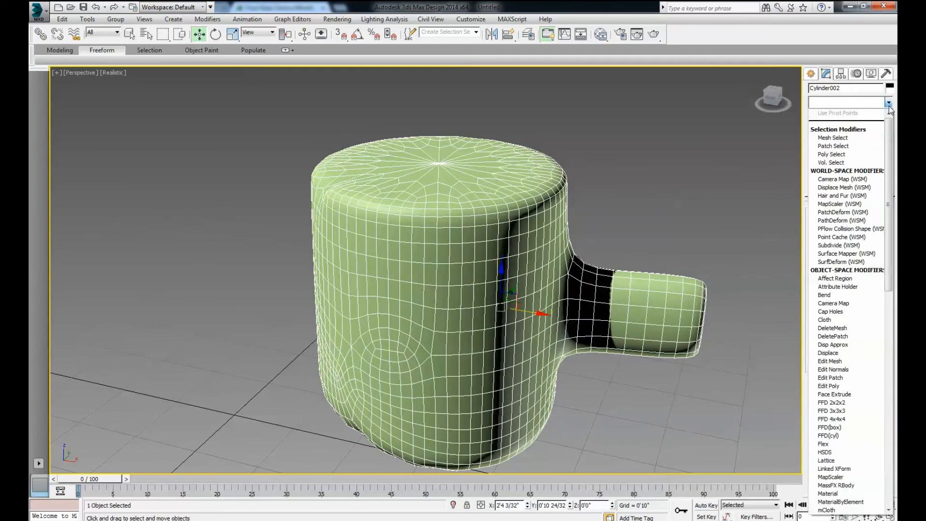
left_click_drag(888, 139, 886, 210)
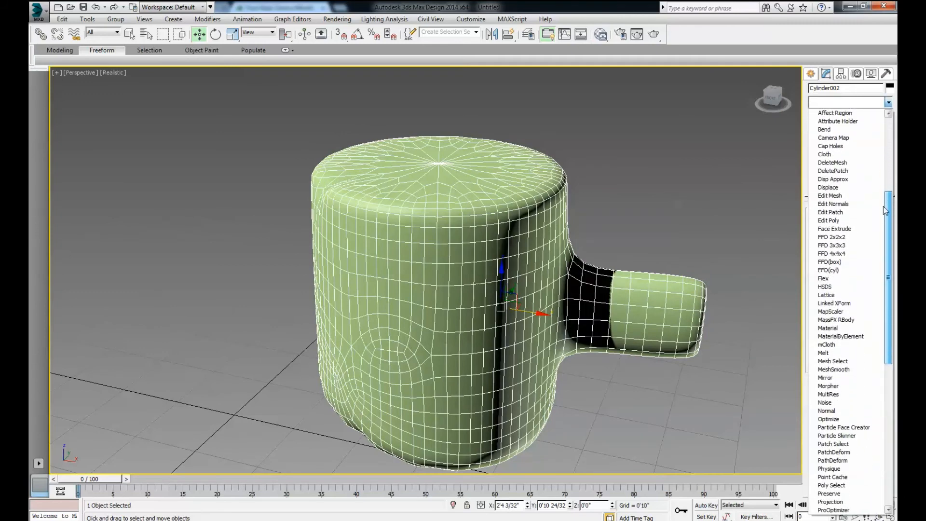
left_click(854, 188)
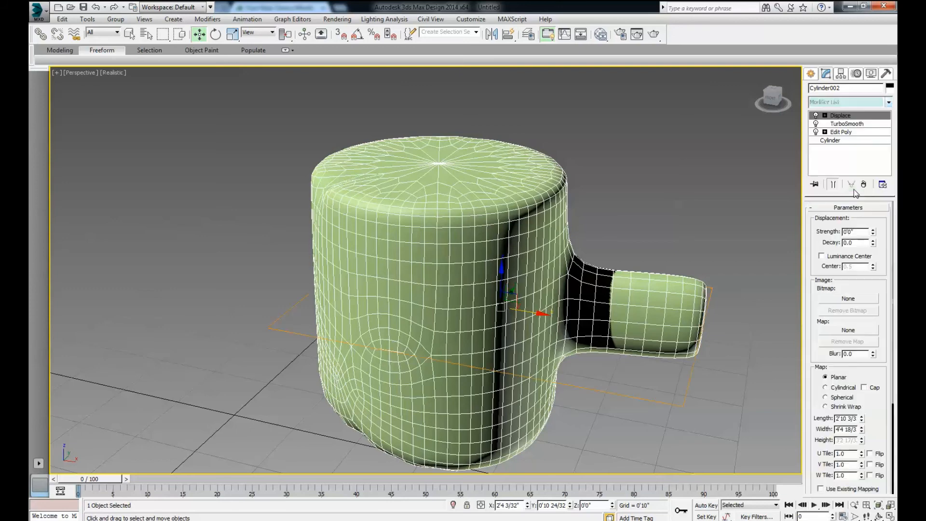
middle_click_drag(748, 278, 754, 218)
mouse_move(873, 232)
left_mouse_down()
mouse_move(873, 207)
mouse_move(873, 232)
left_mouse_up()
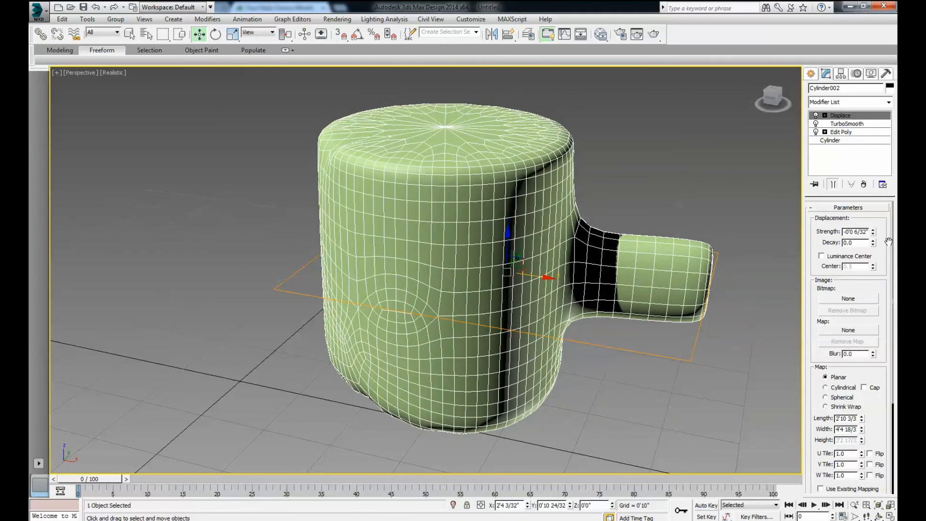
Delete the smoothed cylinder object from the scene
middle_click_drag(569, 360, 649, 321)
middle_click_drag(582, 322, 397, 351)
middle_click_drag(396, 351, 354, 352, "alt")
middle_click_drag(355, 353, 427, 327)
scroll(424, 329, "up", 1)
scroll(420, 329, "down", 2)
scroll(420, 329, "down", 4)
middle_click_drag(331, 324, 377, 322, "alt")
key("Delete")
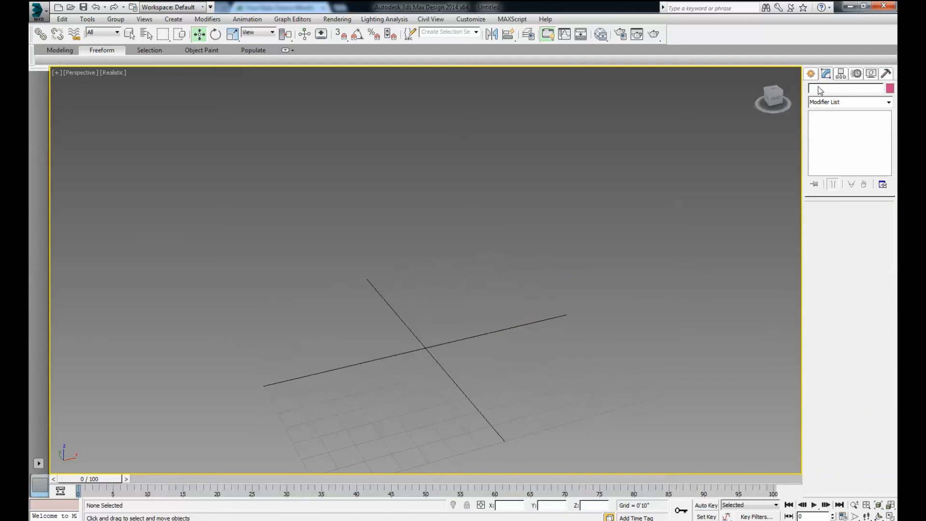
Create a rectangular plane about 13'8" long and 14'6" wide across the ground grid
left_click(812, 75)
left_click(856, 185)
left_click_drag(507, 242, 287, 520)
middle_click_drag(302, 404, 384, 316)
Set both the length and width segments of the plane to 400
left_click_drag(868, 304, 848, 303)
type("400")
left_click(869, 313)
type("00")
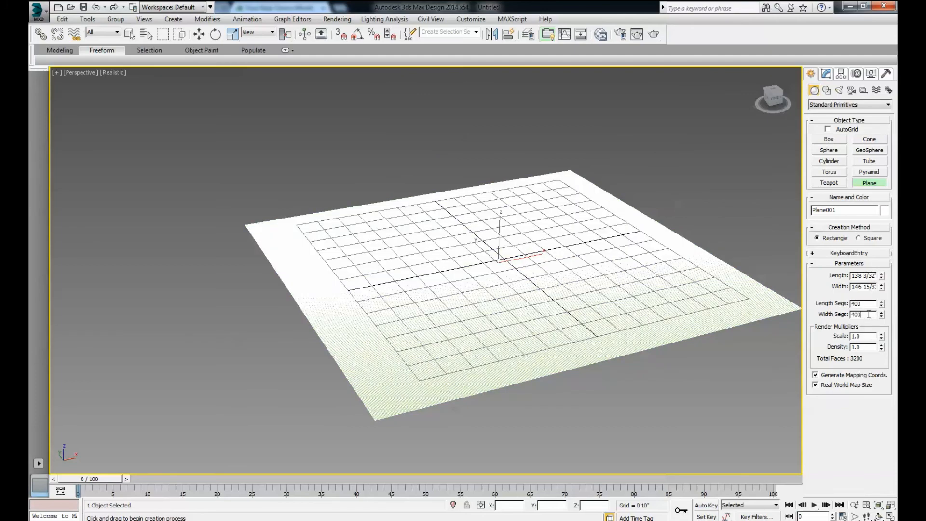
middle_click_drag(735, 347, 647, 394, "alt")
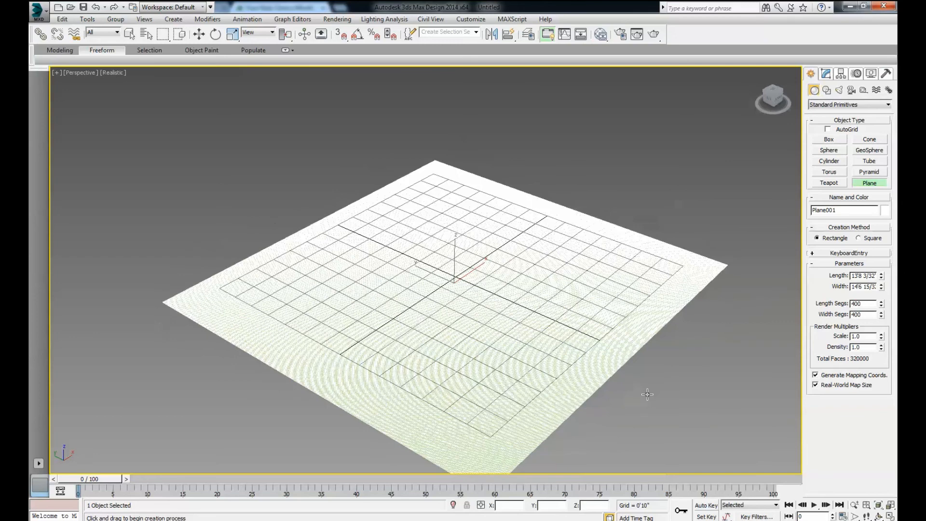
Add a Displace modifier to the densely segmented plane
left_click(825, 73)
left_click(888, 102)
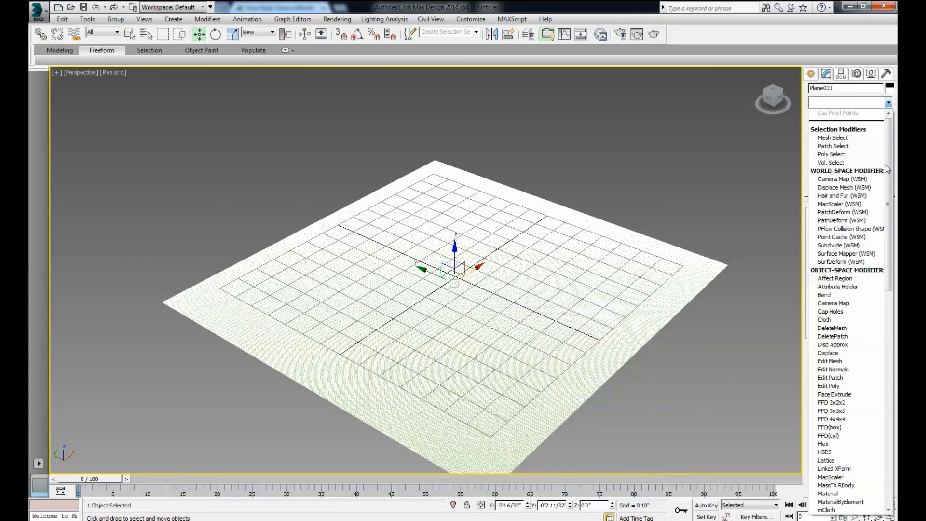
scroll(890, 172, "down", 3)
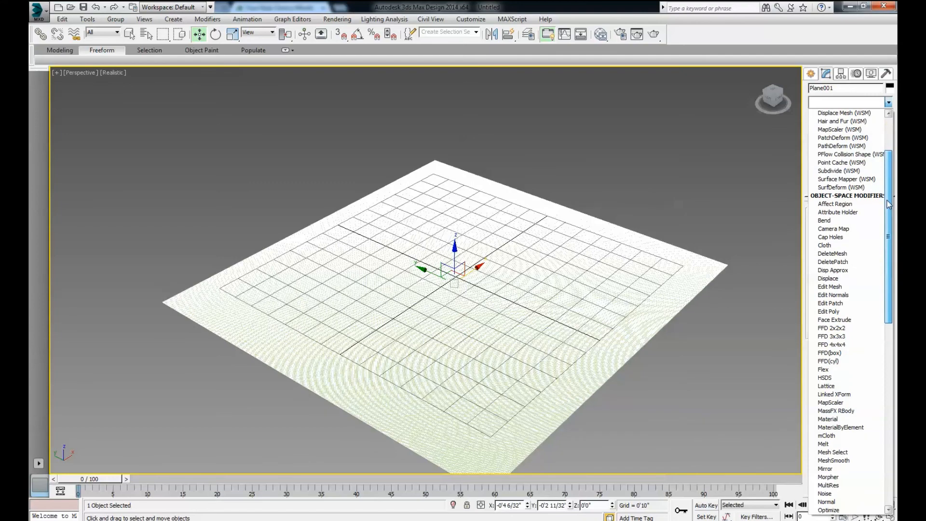
left_click(838, 279)
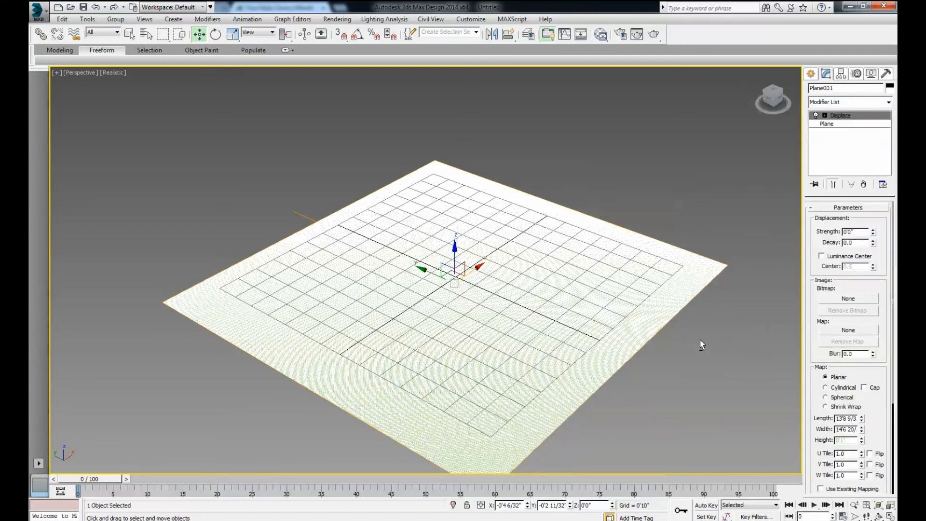
middle_click_drag(699, 343, 688, 332, "alt")
middle_click_drag(461, 298, 478, 334, "alt")
middle_click_drag(391, 325, 434, 334, "alt")
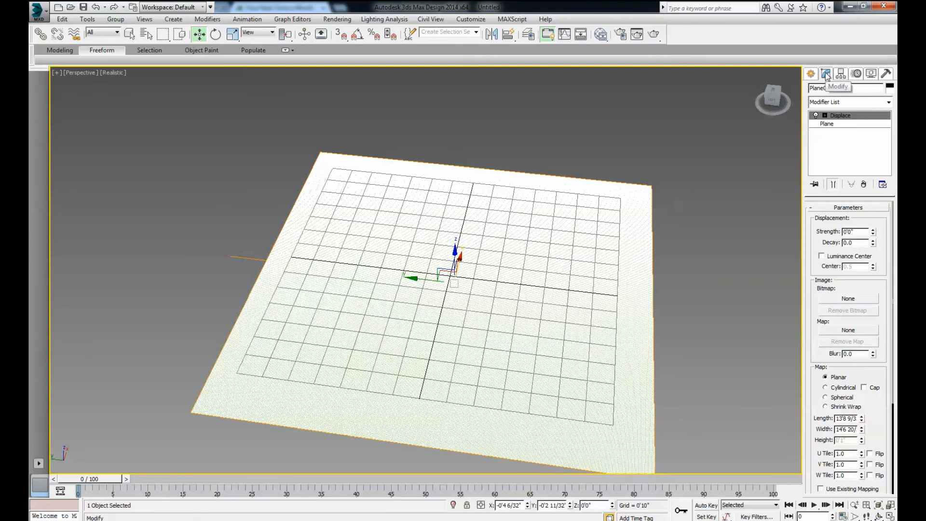
Load the BARK5 image from the scene assets images folder as the Displace modifier's bitmap
left_click(888, 102)
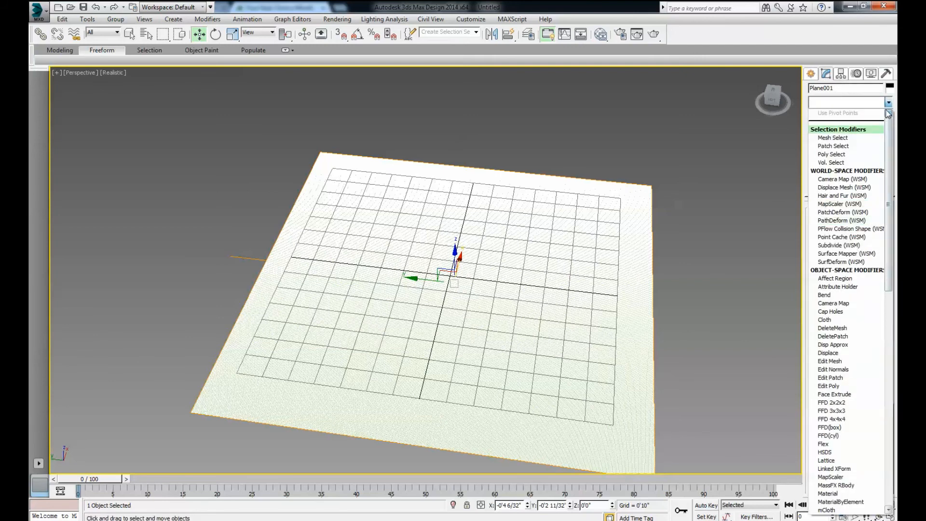
left_click(828, 352)
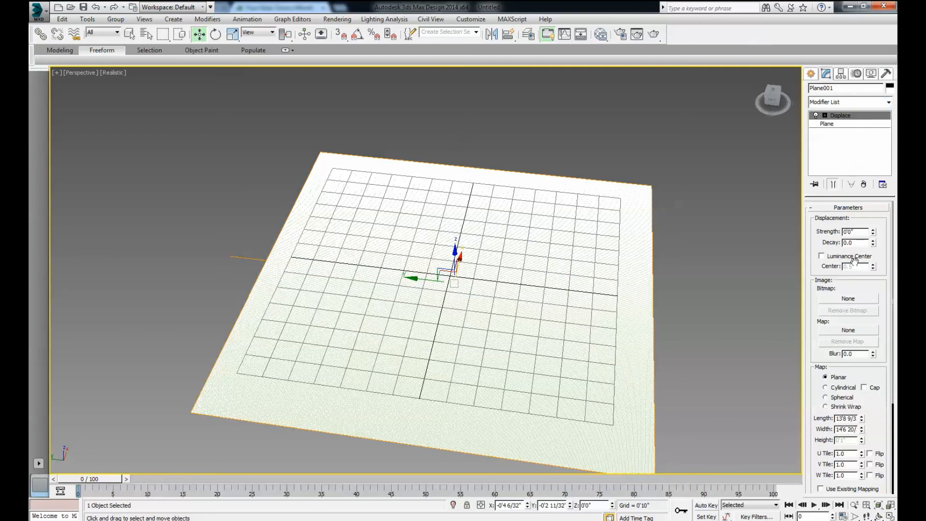
left_click(852, 299)
scroll(638, 180, "down", 3)
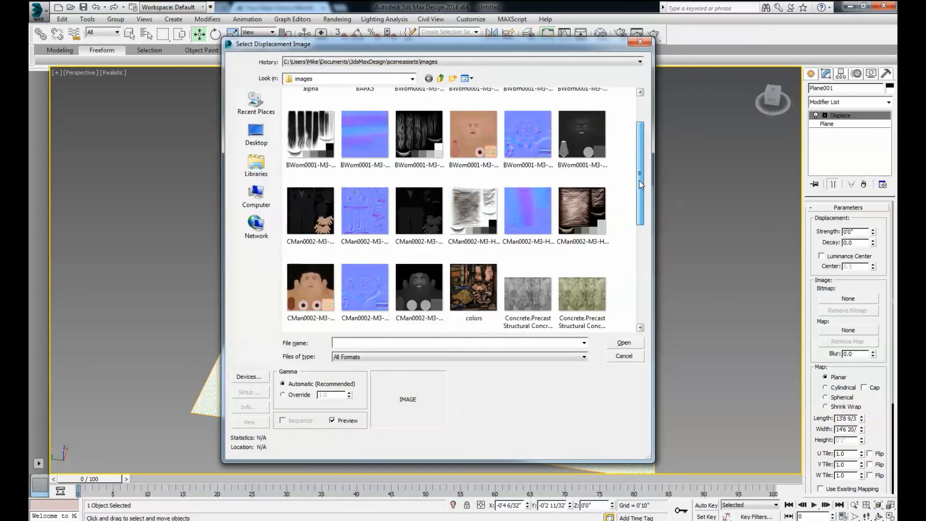
scroll(638, 186, "up", 3)
left_click(365, 139)
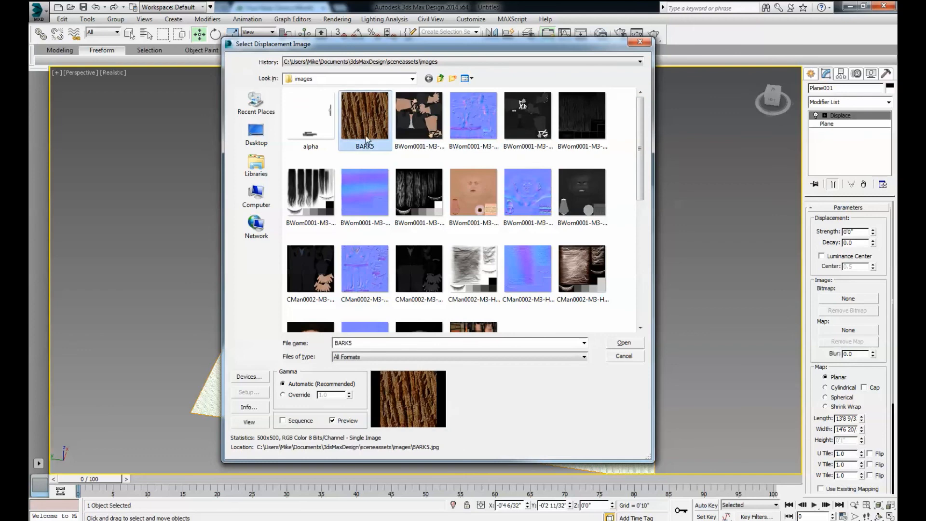
left_click(623, 342)
Raise the plane's displacement strength to about 1'0 18/32"
middle_click_drag(699, 346, 692, 369, "alt")
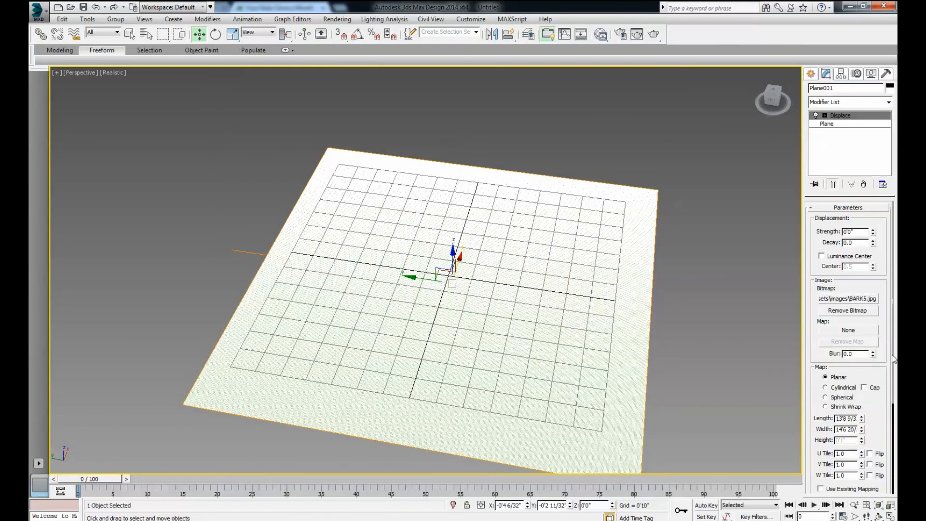
left_click_drag(873, 231, 873, 217)
left_click_drag(873, 108, 871, 38)
middle_click_drag(668, 371, 588, 370, "alt")
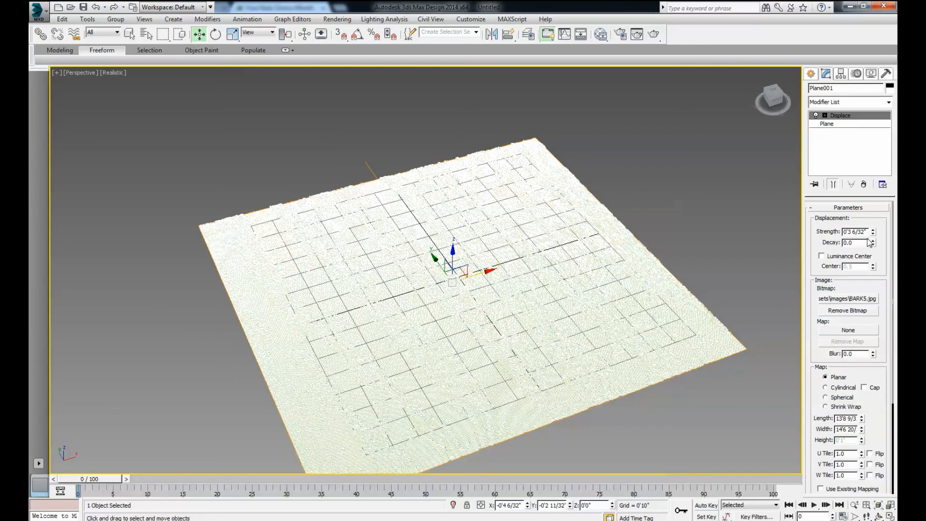
left_click_drag(873, 227, 880, 162)
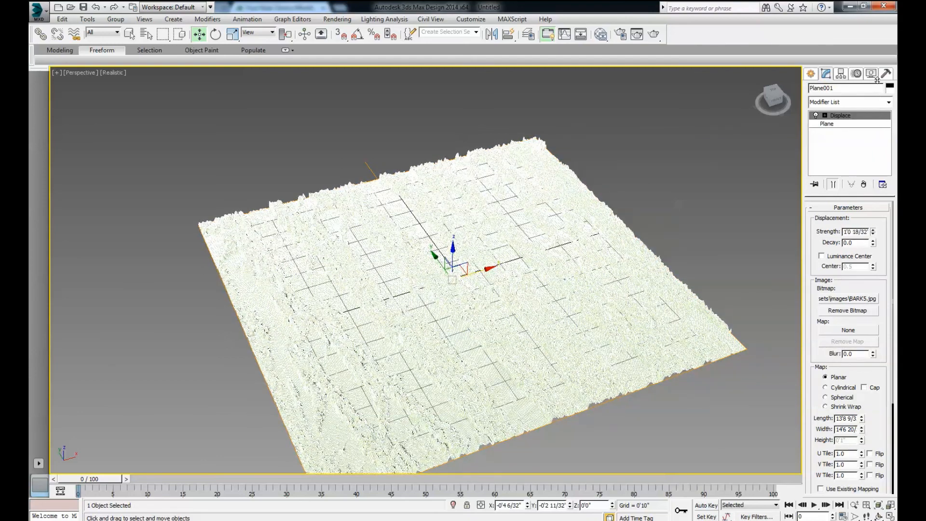
middle_click_drag(526, 318, 598, 318, "alt")
Deselect the plane and examine the relief of its displaced surface up close from several angles
left_click(811, 73)
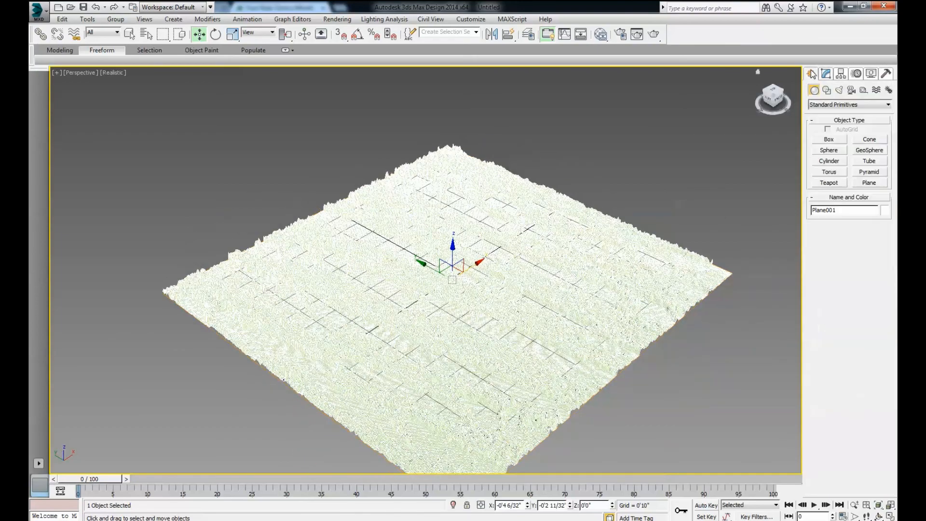
left_click(230, 222)
middle_click_drag(247, 224, 366, 270, "alt")
scroll(482, 332, "up", 5)
middle_click_drag(482, 342, 535, 360, "alt")
scroll(504, 321, "up", 2)
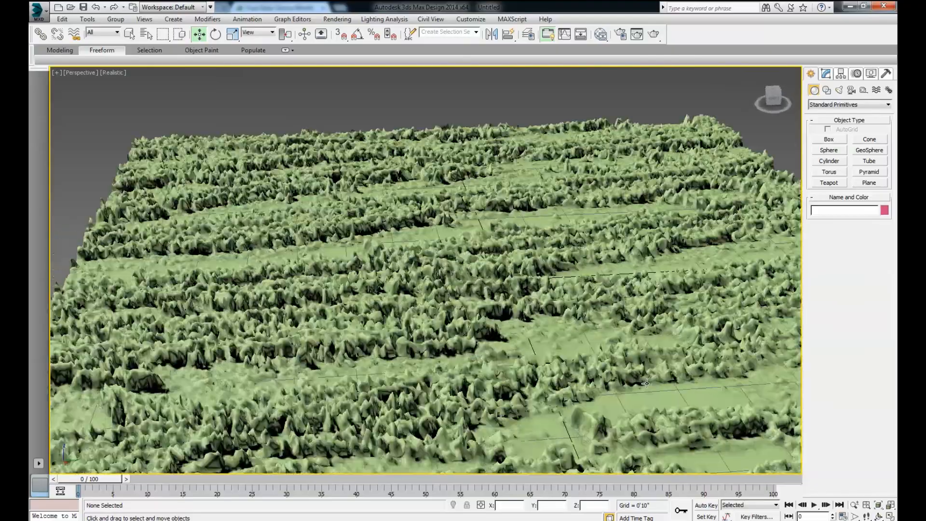
middle_click_drag(646, 384, 556, 383, "alt")
middle_click_drag(352, 403, 393, 393, "alt")
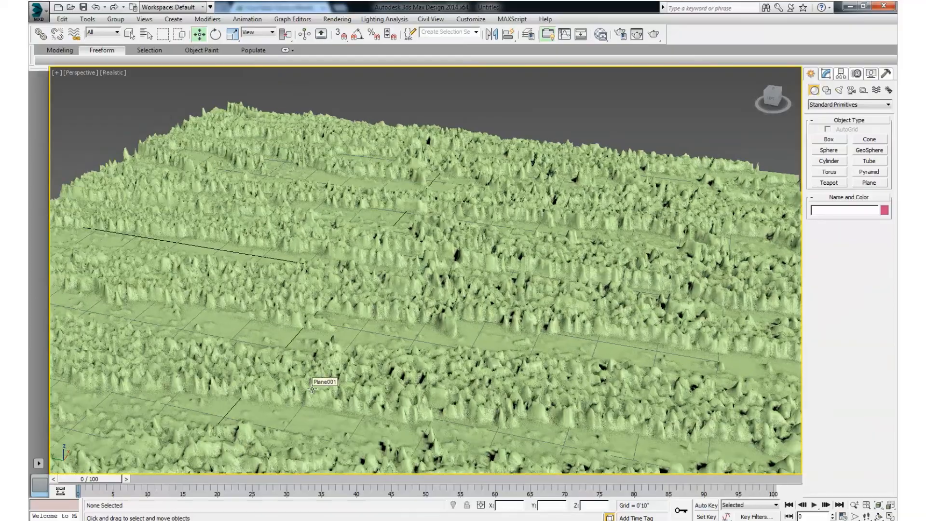